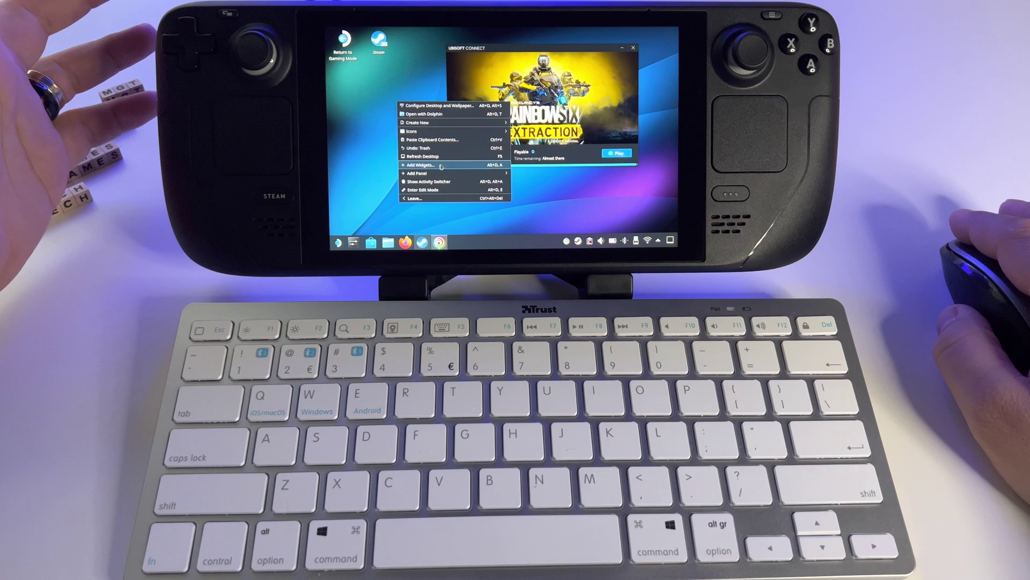
- Dismiss the desktop menu and open System Settings to the Global Theme page
{"action": "left_click", "coordinate": [369, 122]}
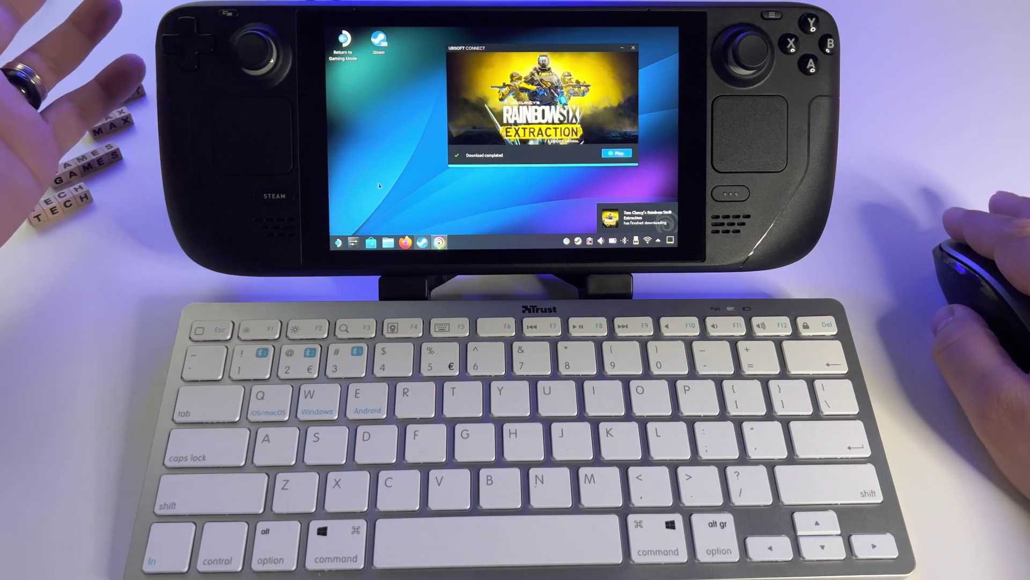
{"action": "left_click", "coordinate": [340, 241]}
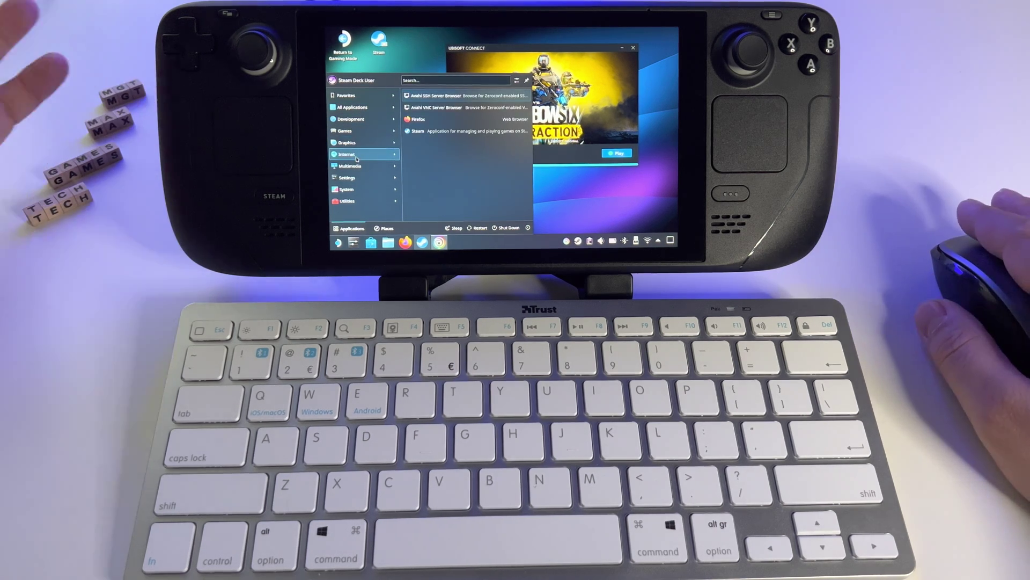
{"action": "left_click", "coordinate": [588, 189]}
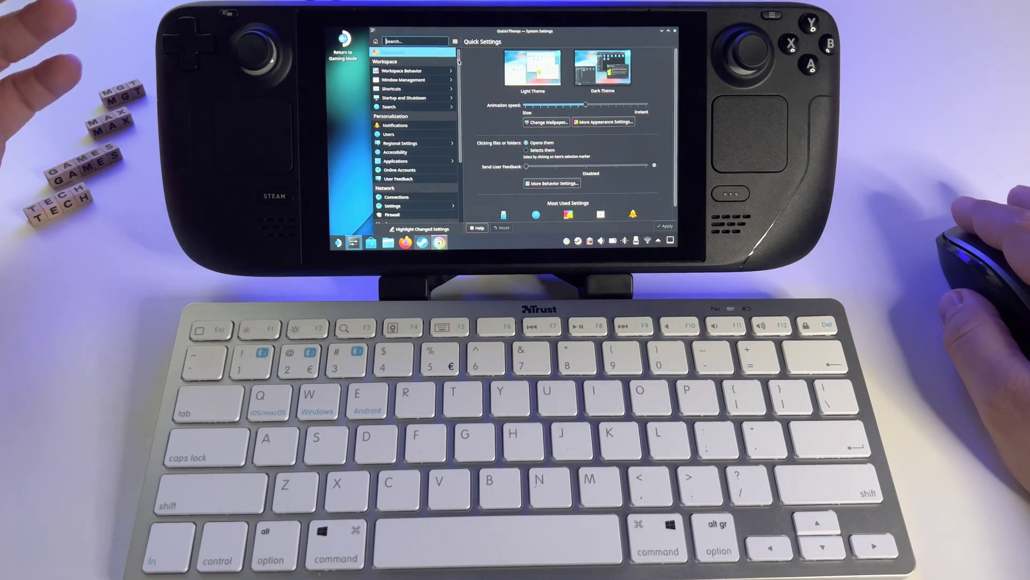
{"action": "left_click", "coordinate": [422, 53]}
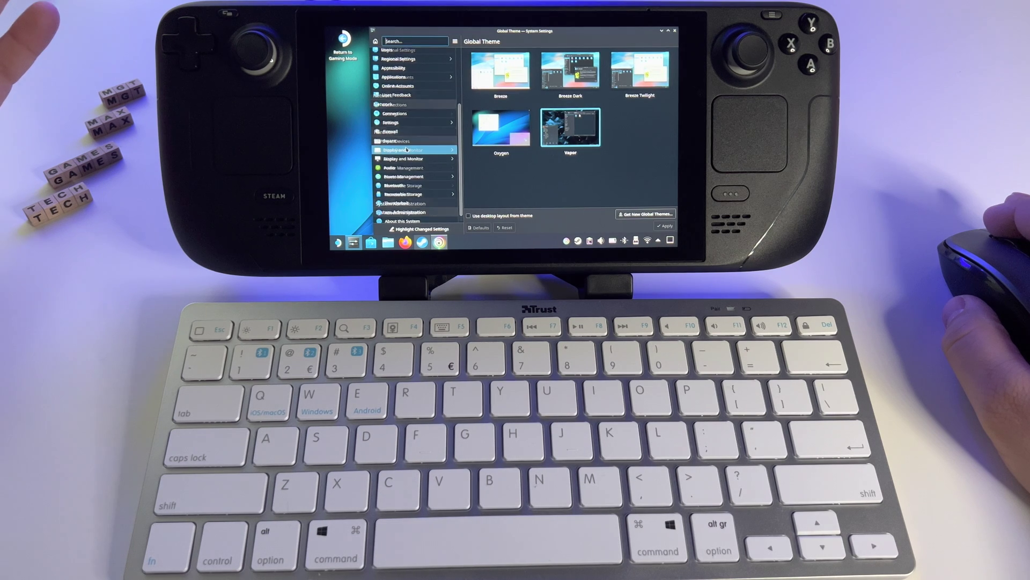
{"action": "scroll", "coordinate": [400, 148], "scroll_direction": "down", "scroll_amount": 3}
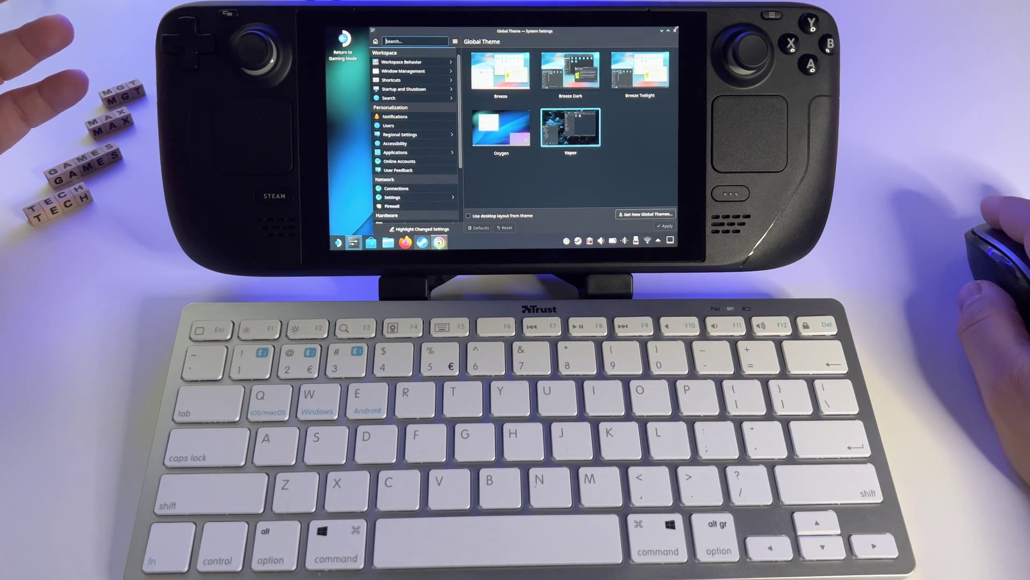
- Close the System Settings window
{"action": "left_click", "coordinate": [674, 31]}
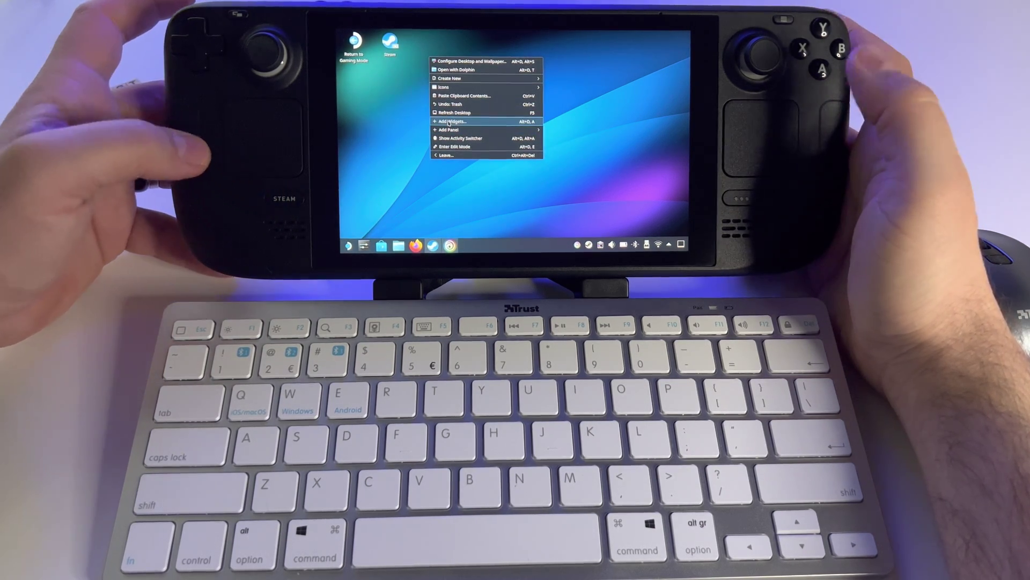
{"action": "left_click", "coordinate": [443, 121]}
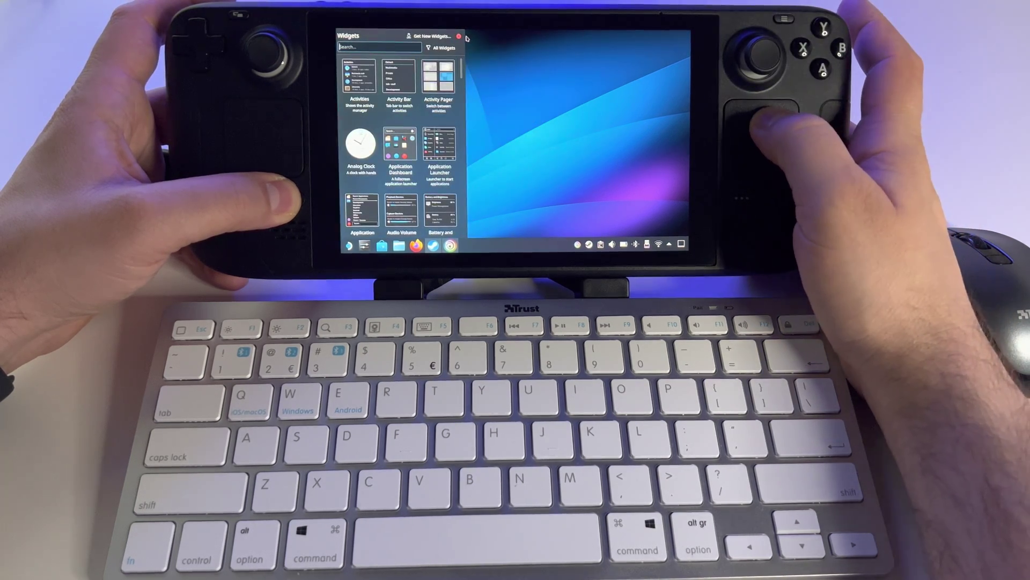
{"action": "left_click", "coordinate": [459, 36]}
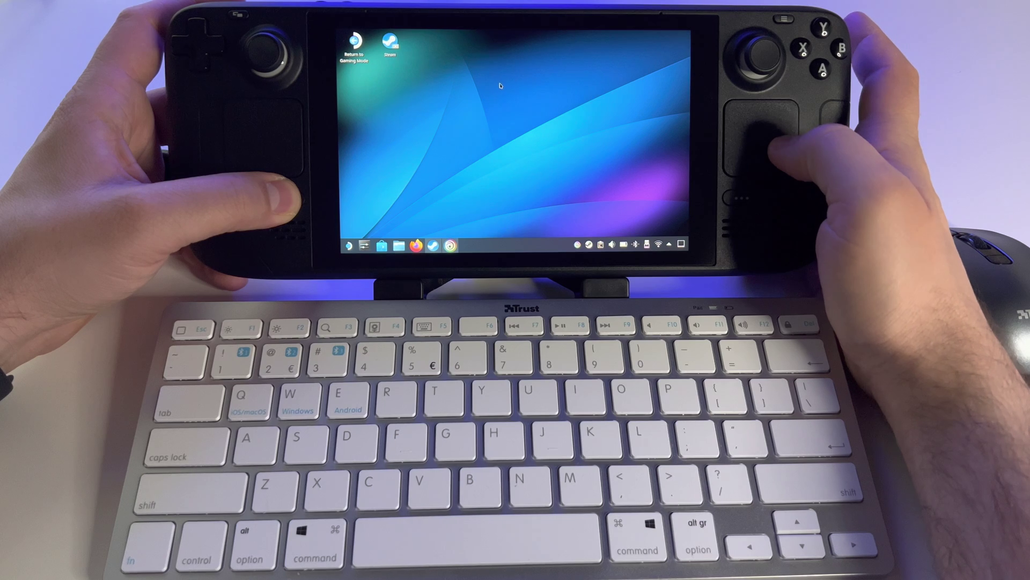
{"action": "left_click", "coordinate": [349, 244]}
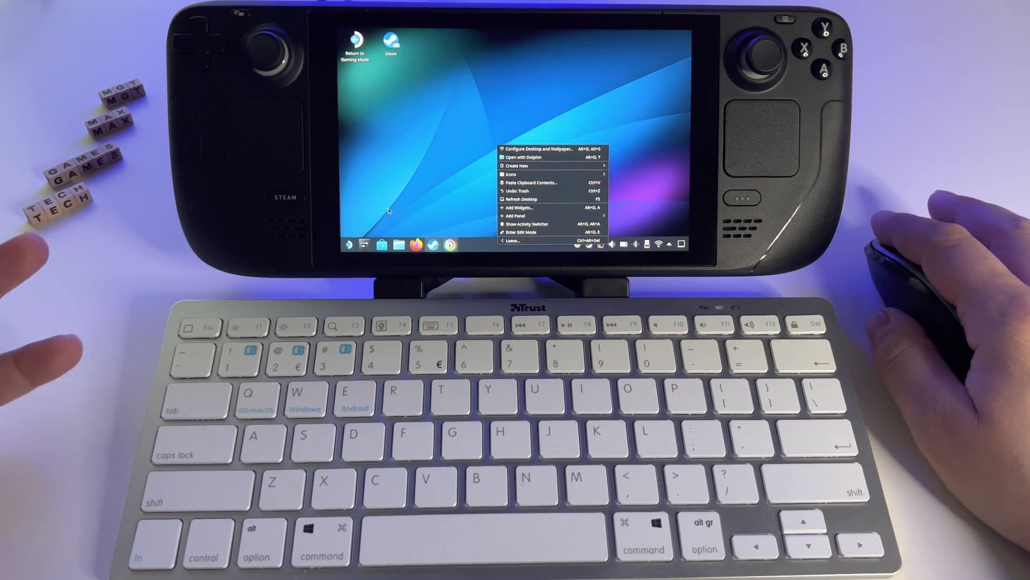
- Open Dolphin's Downloads folder, then launch Firefox, visit YouTube, and relaunch Firefox
{"action": "key", "text": "super"}
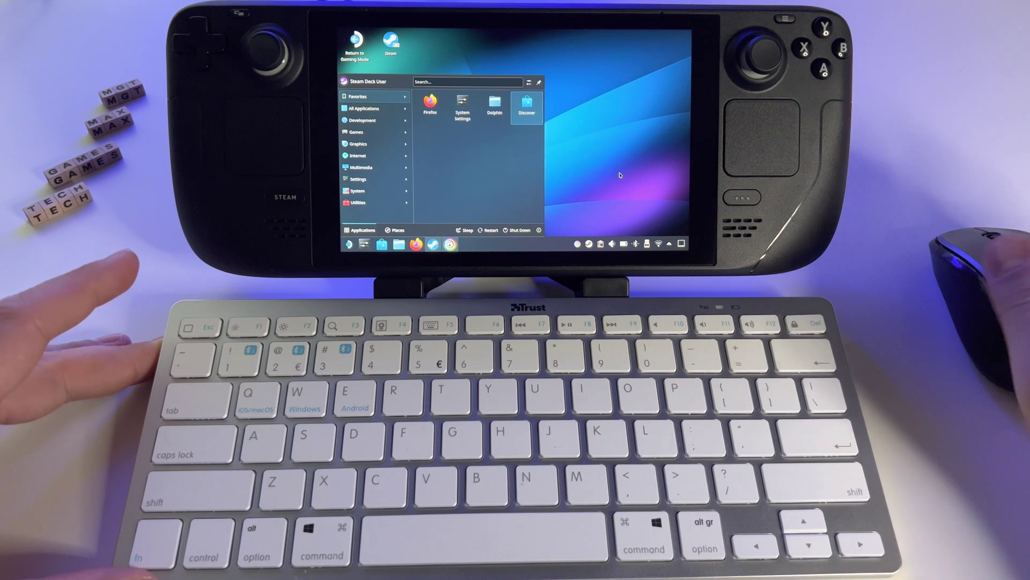
{"action": "right_click", "coordinate": [576, 90]}
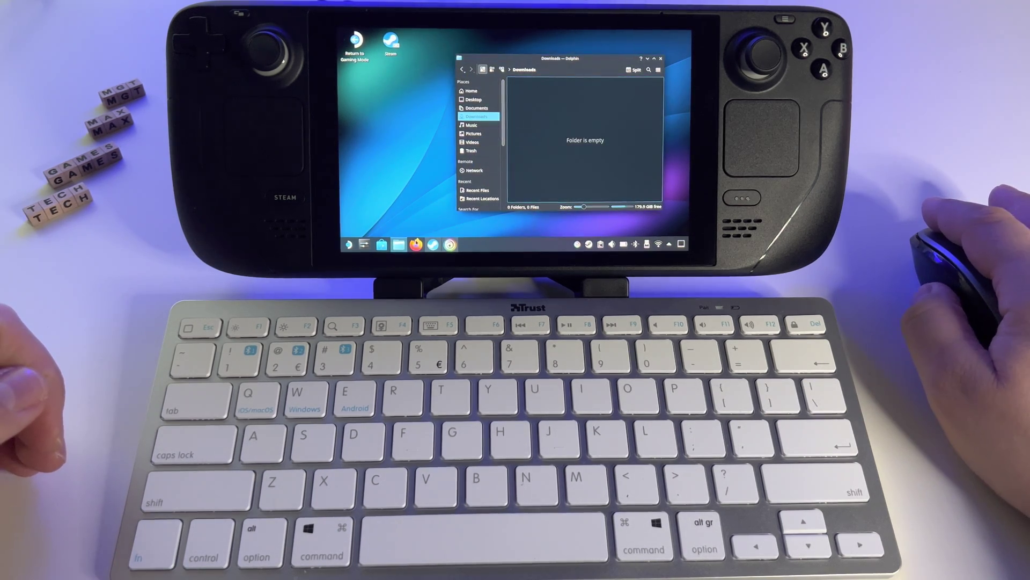
{"action": "left_click", "coordinate": [416, 245]}
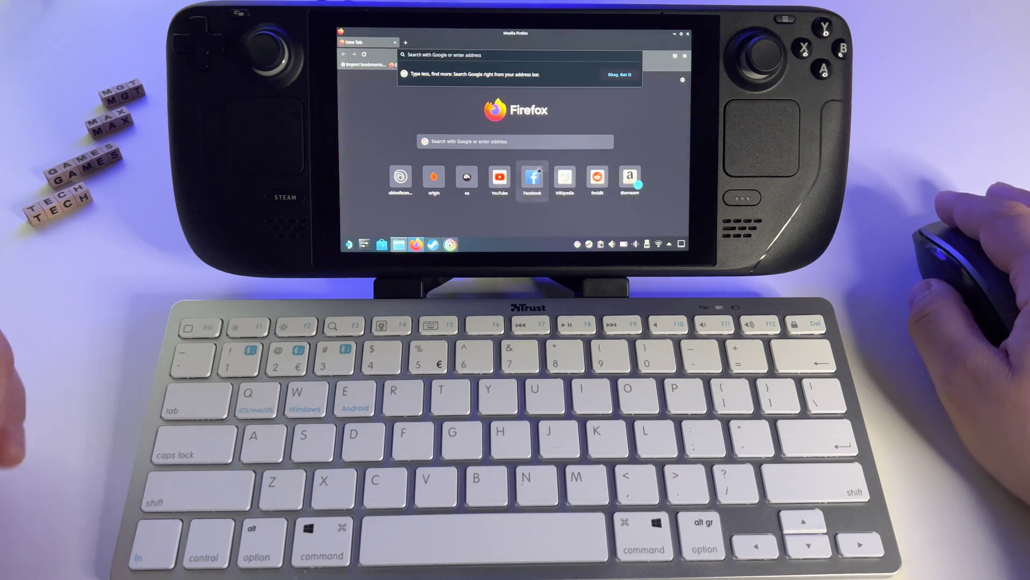
{"action": "left_click", "coordinate": [499, 177]}
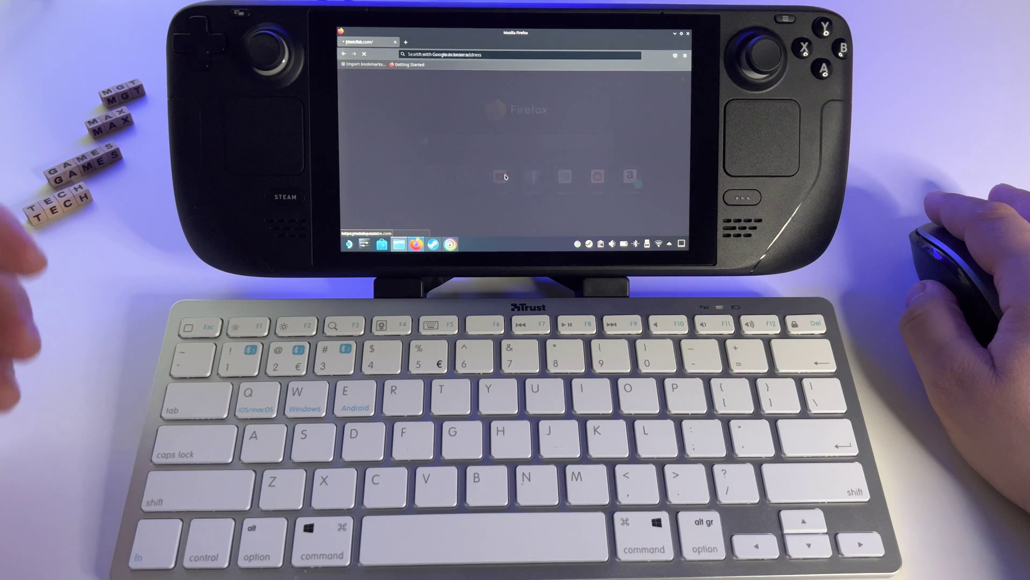
{"action": "left_click", "coordinate": [395, 43]}
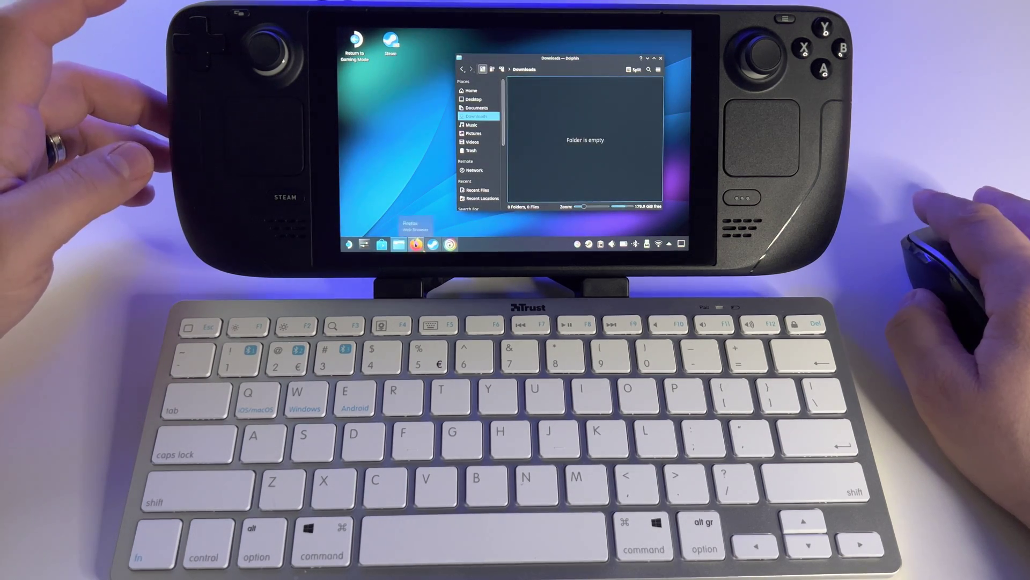
{"action": "left_click", "coordinate": [415, 244]}
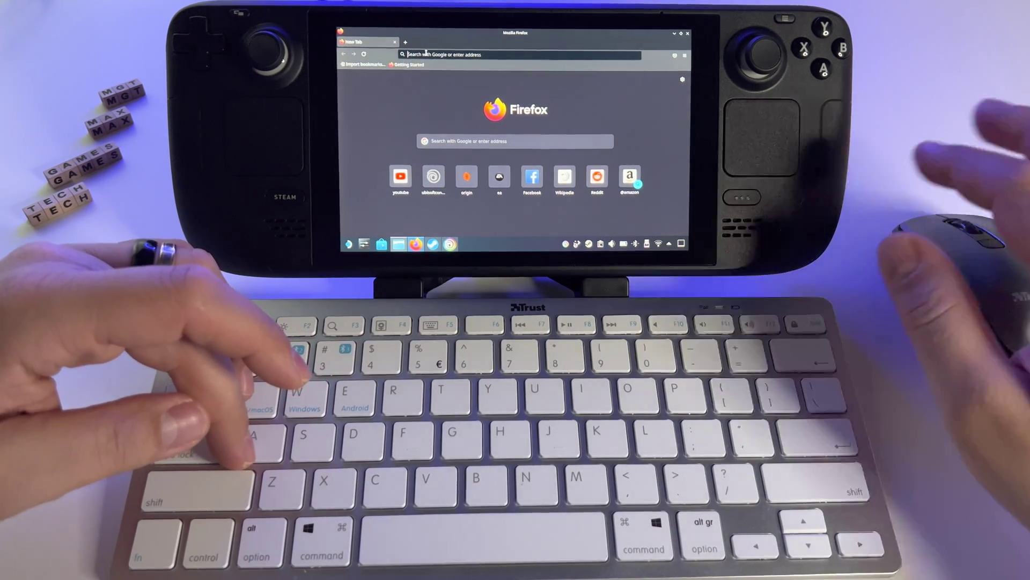
{"action": "type", "text": "mgt"}
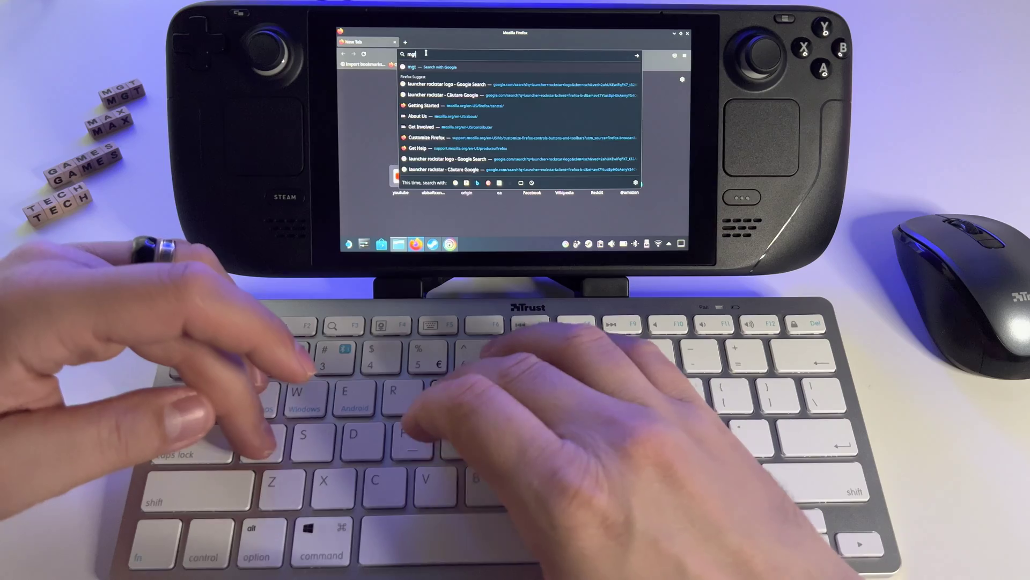
{"action": "type", "text": " max ga"}
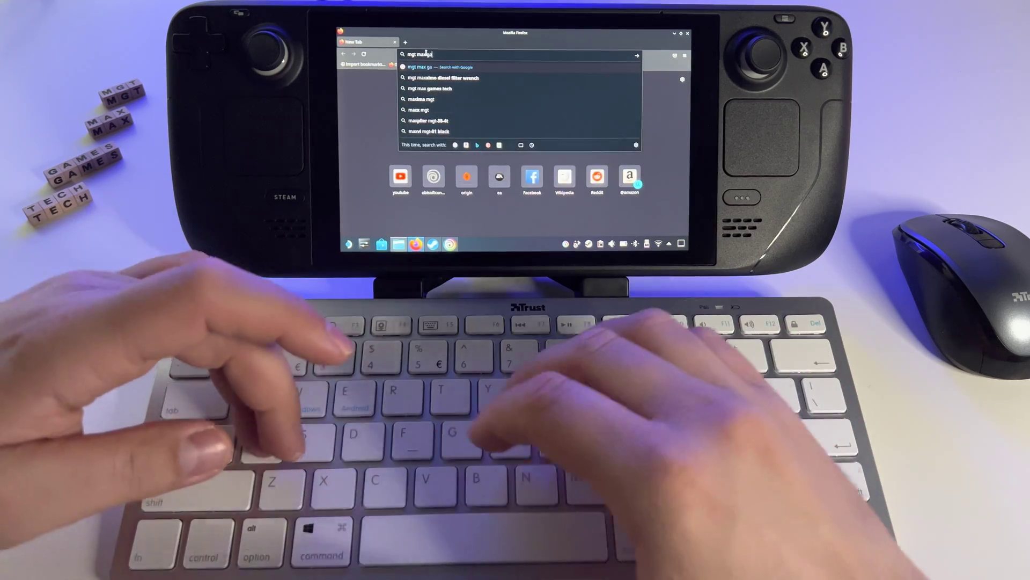
{"action": "type", "text": "mes tech"}
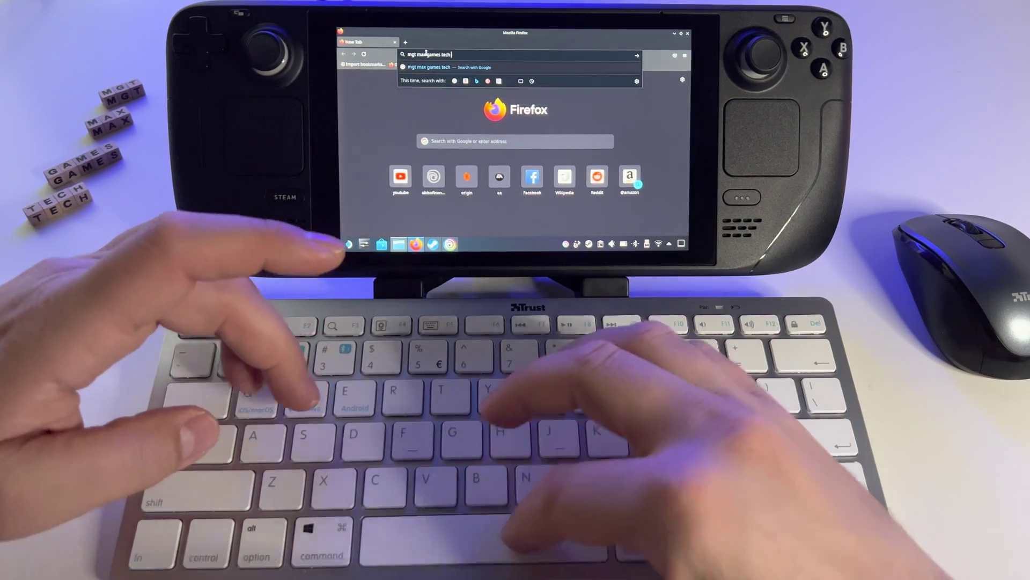
{"action": "type", "text": " youtube"}
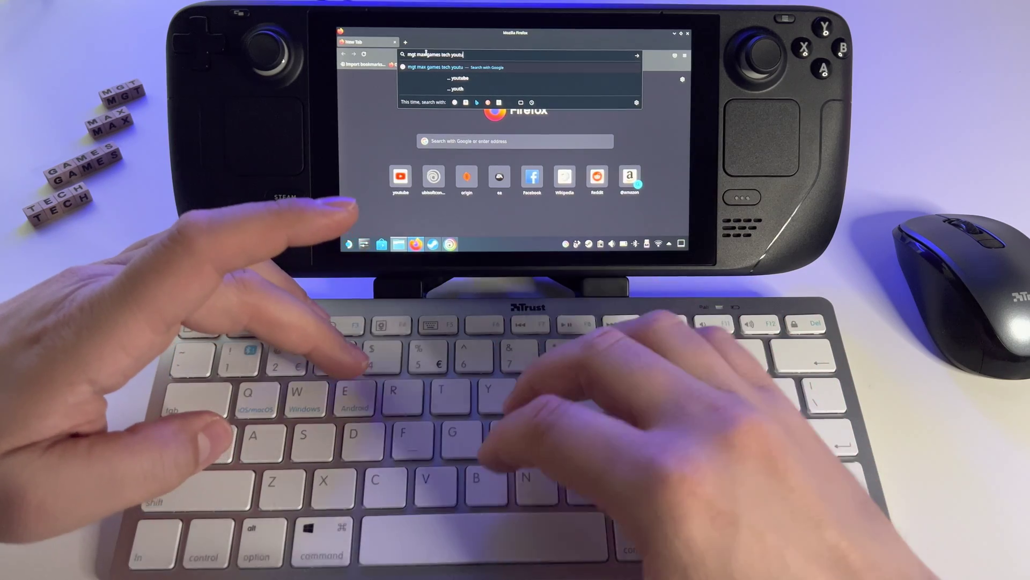
- Search 'mgt max games tech youtube' and open the MGT channel's Steam Deck review video
{"action": "key", "text": "Return"}
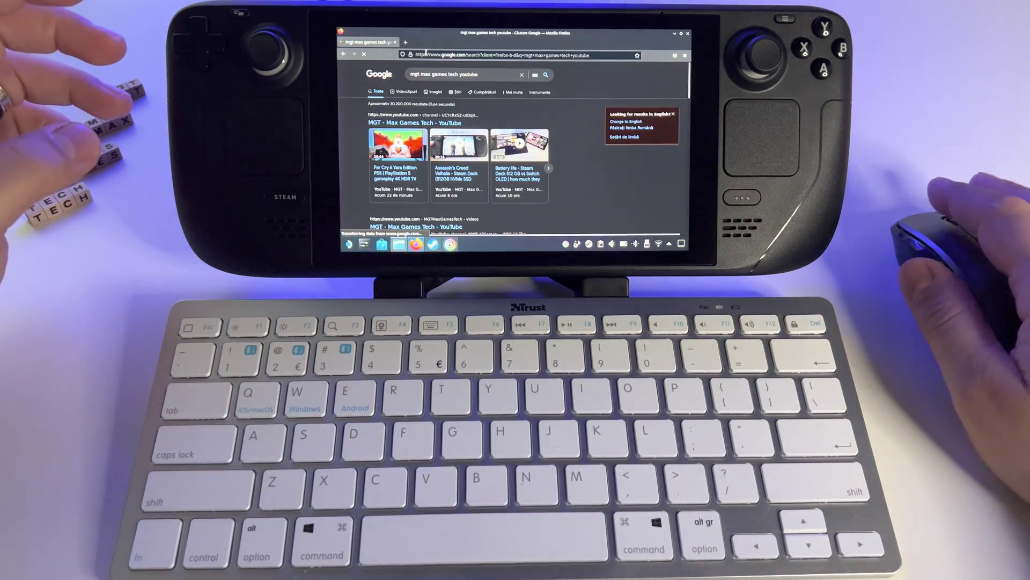
{"action": "left_click", "coordinate": [431, 123]}
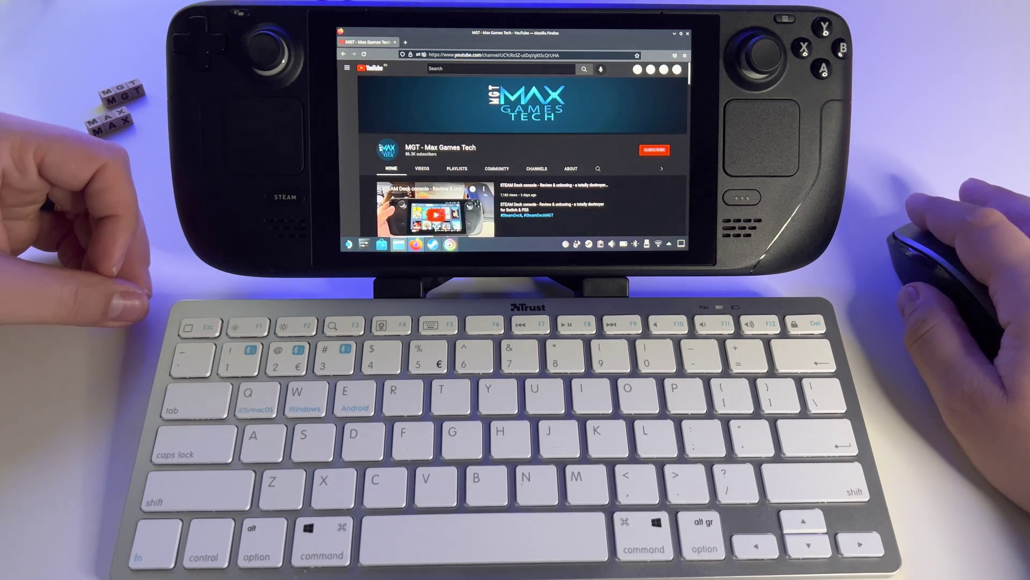
{"action": "scroll", "coordinate": [548, 195], "scroll_direction": "down", "scroll_amount": 3}
{"action": "scroll", "coordinate": [548, 177], "scroll_direction": "up", "scroll_amount": 2}
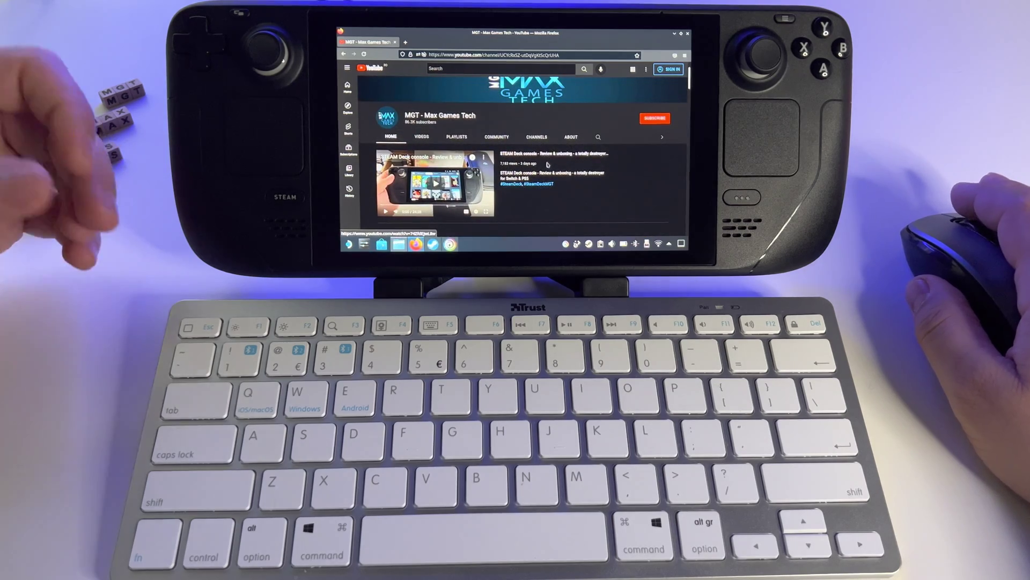
{"action": "scroll", "coordinate": [548, 165], "scroll_direction": "down", "scroll_amount": 3}
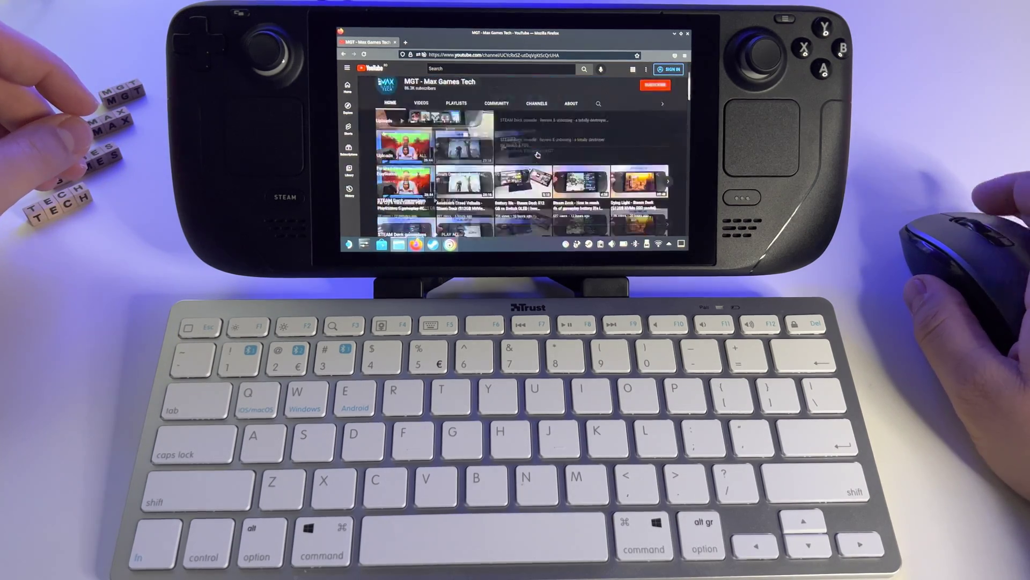
{"action": "scroll", "coordinate": [538, 154], "scroll_direction": "down", "scroll_amount": 3}
{"action": "scroll", "coordinate": [538, 154], "scroll_direction": "up", "scroll_amount": 6}
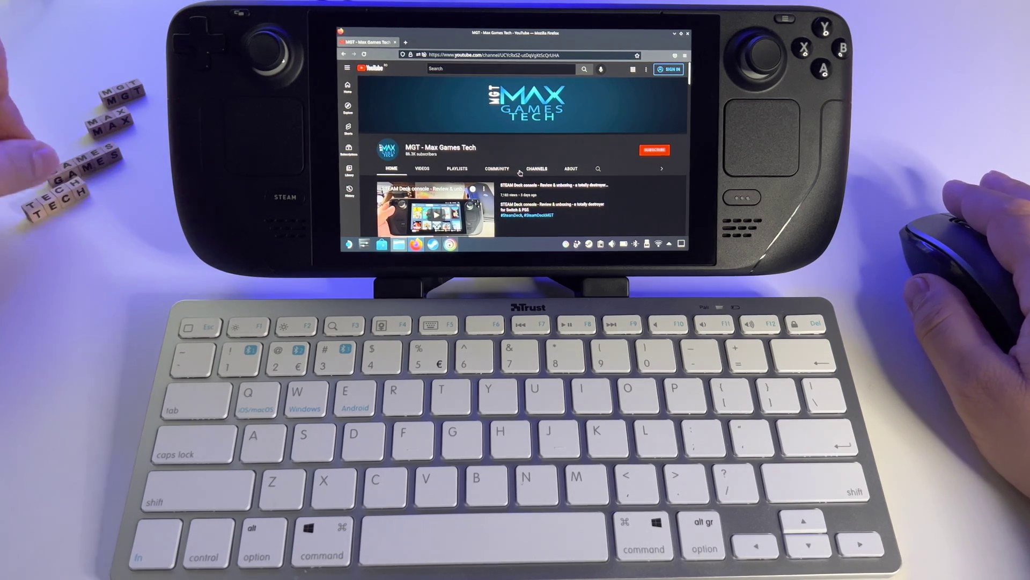
{"action": "scroll", "coordinate": [526, 176], "scroll_direction": "down", "scroll_amount": 3}
{"action": "scroll", "coordinate": [526, 176], "scroll_direction": "down", "scroll_amount": 2}
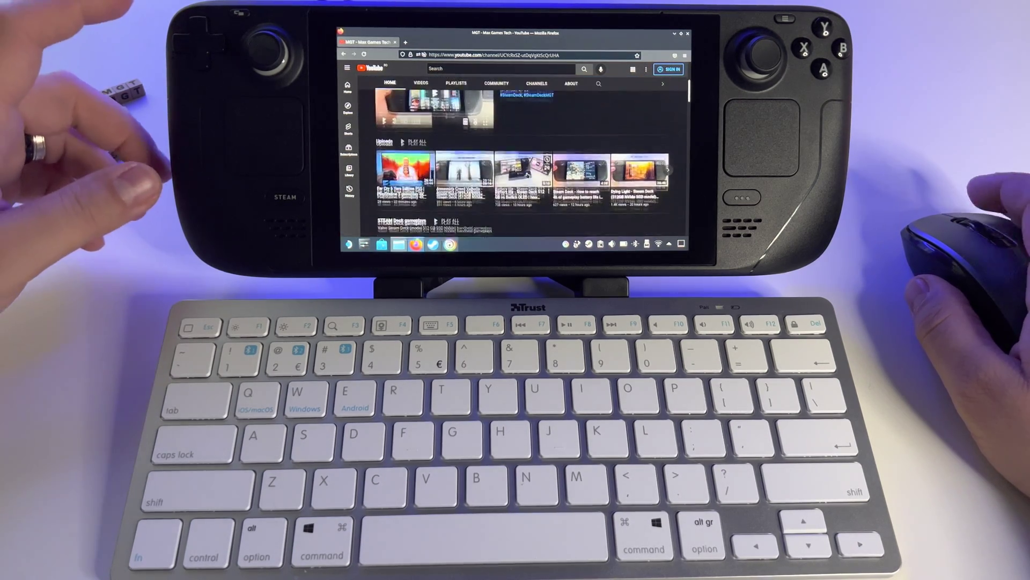
{"action": "scroll", "coordinate": [526, 177], "scroll_direction": "up", "scroll_amount": 5}
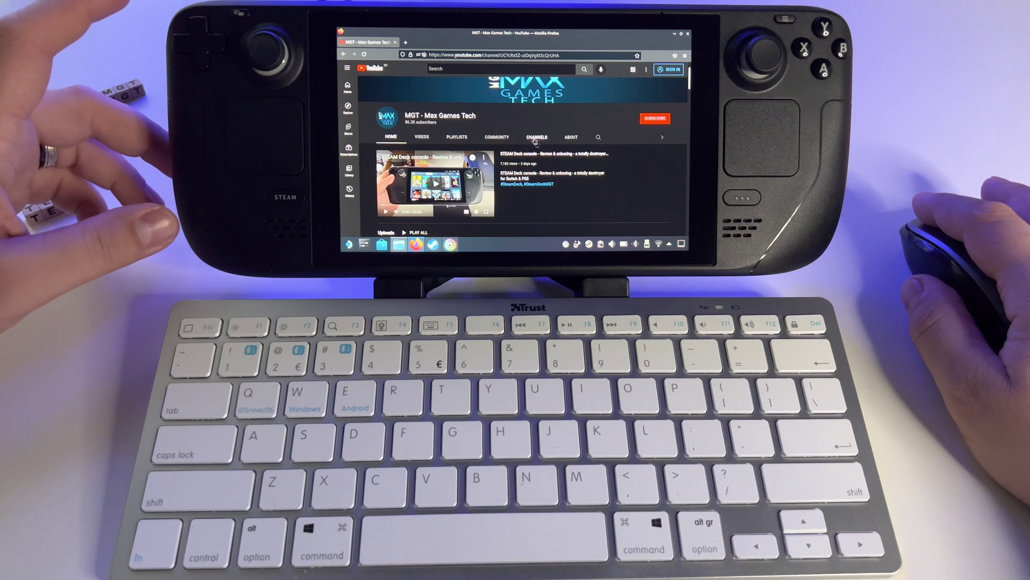
{"action": "left_click", "coordinate": [536, 156]}
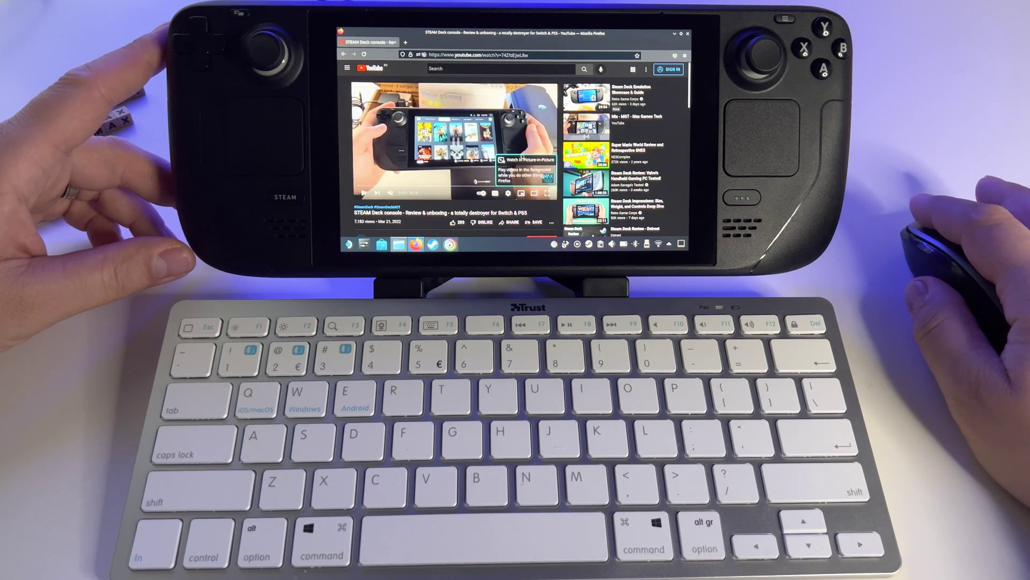
- Play the review in a resized, repositioned picture-in-picture player, then close it and Firefox
{"action": "left_click", "coordinate": [528, 161]}
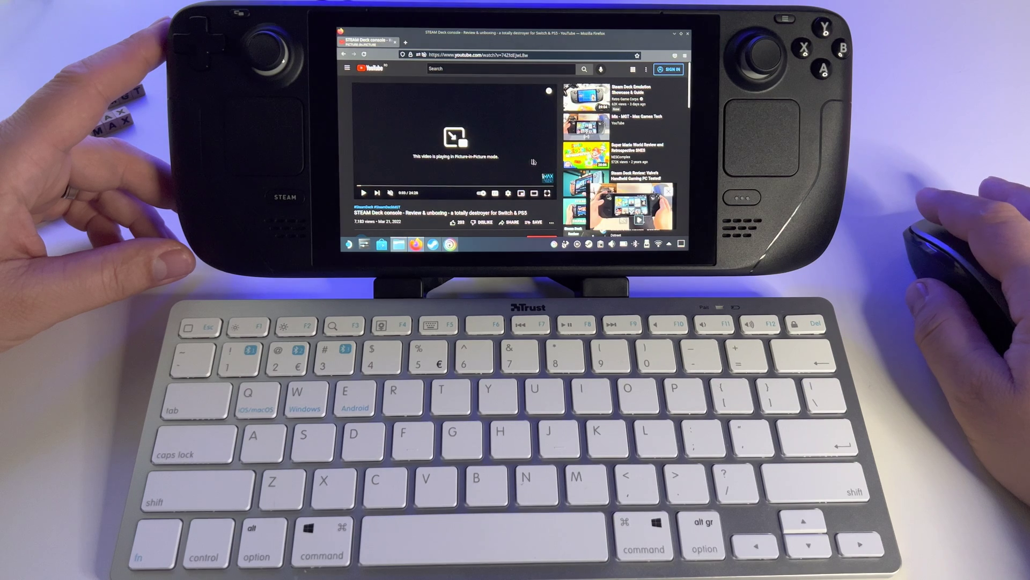
{"action": "left_click", "coordinate": [675, 34]}
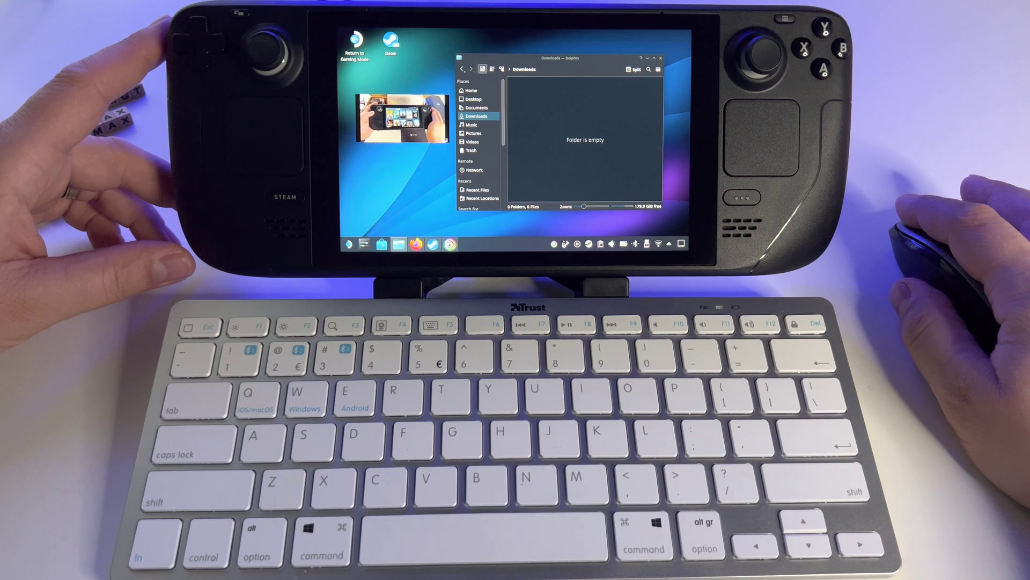
{"action": "left_click_drag", "start_coordinate": [446, 142], "coordinate": [518, 172]}
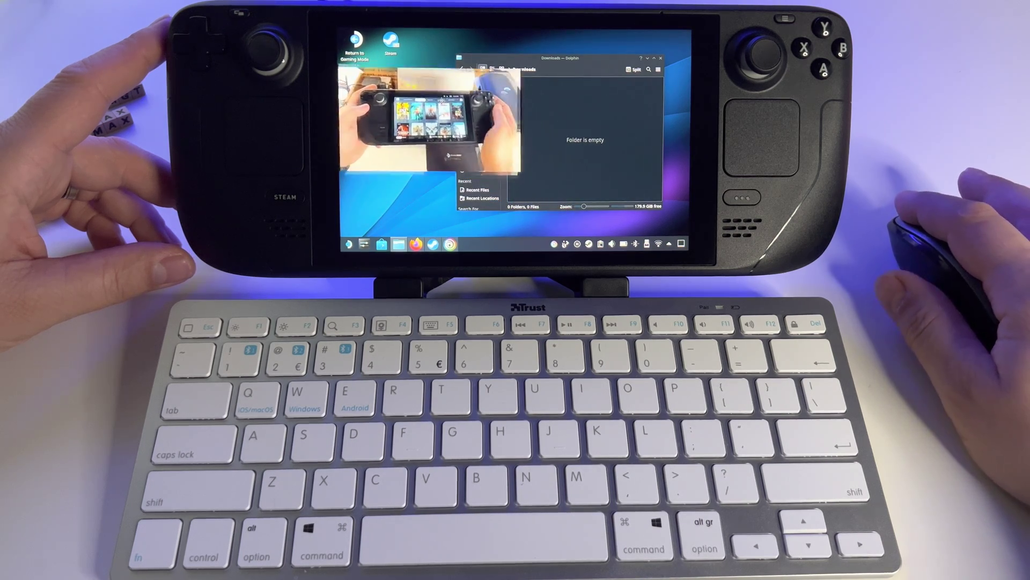
{"action": "left_click_drag", "start_coordinate": [452, 121], "coordinate": [451, 87]}
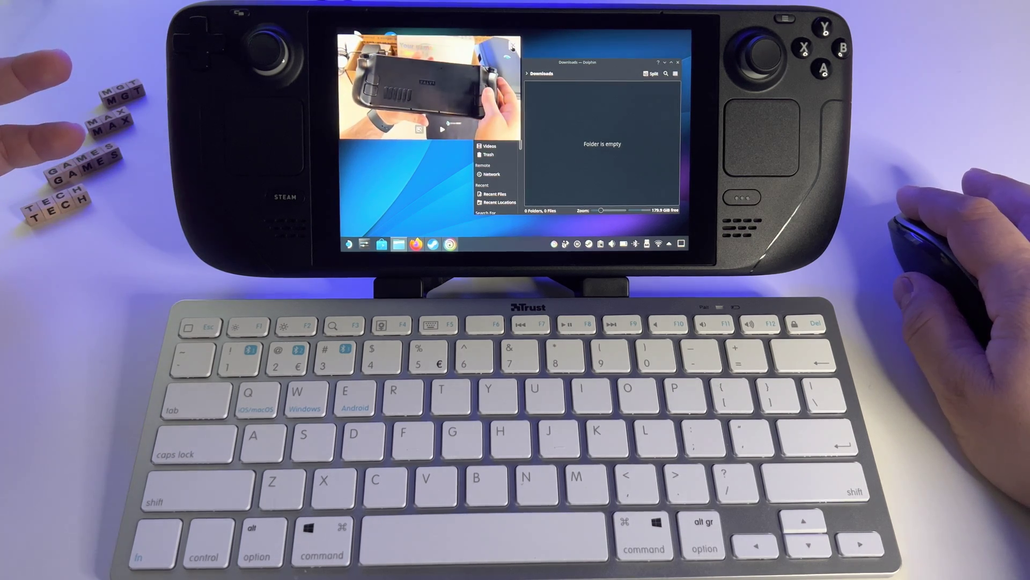
{"action": "left_click", "coordinate": [513, 47]}
{"action": "left_click", "coordinate": [688, 35]}
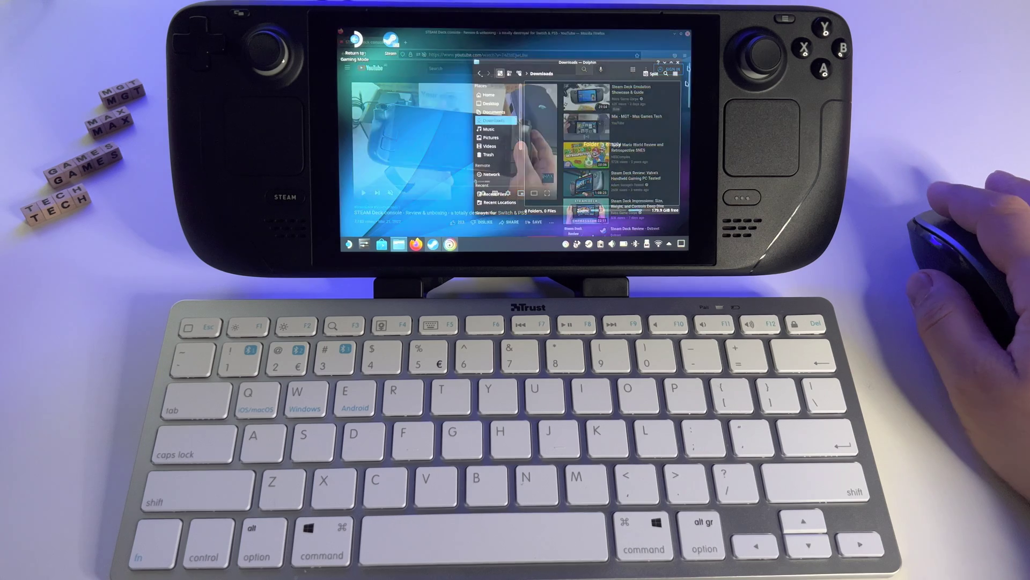
- Close the Dolphin Downloads window
{"action": "left_click", "coordinate": [678, 62]}
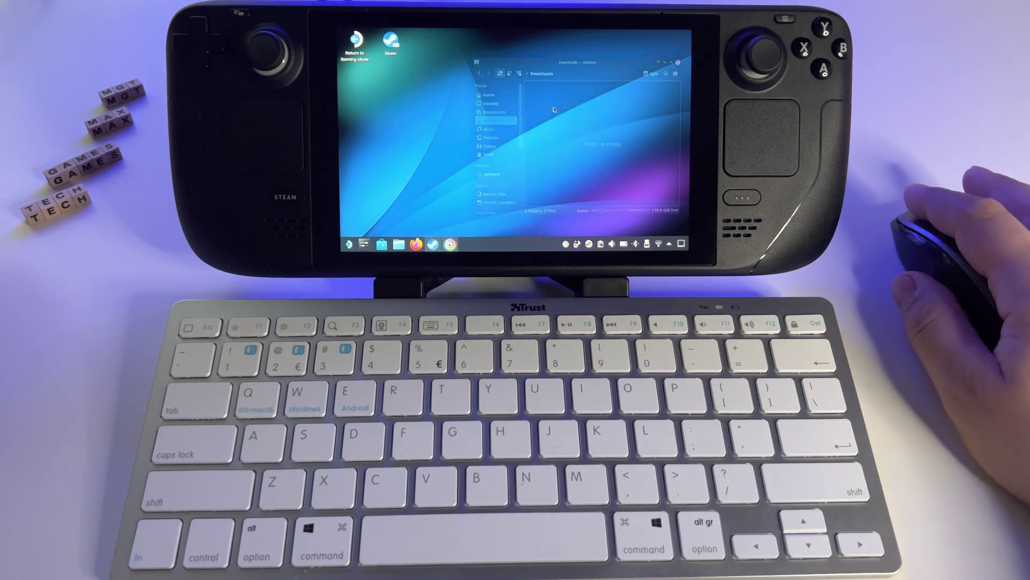